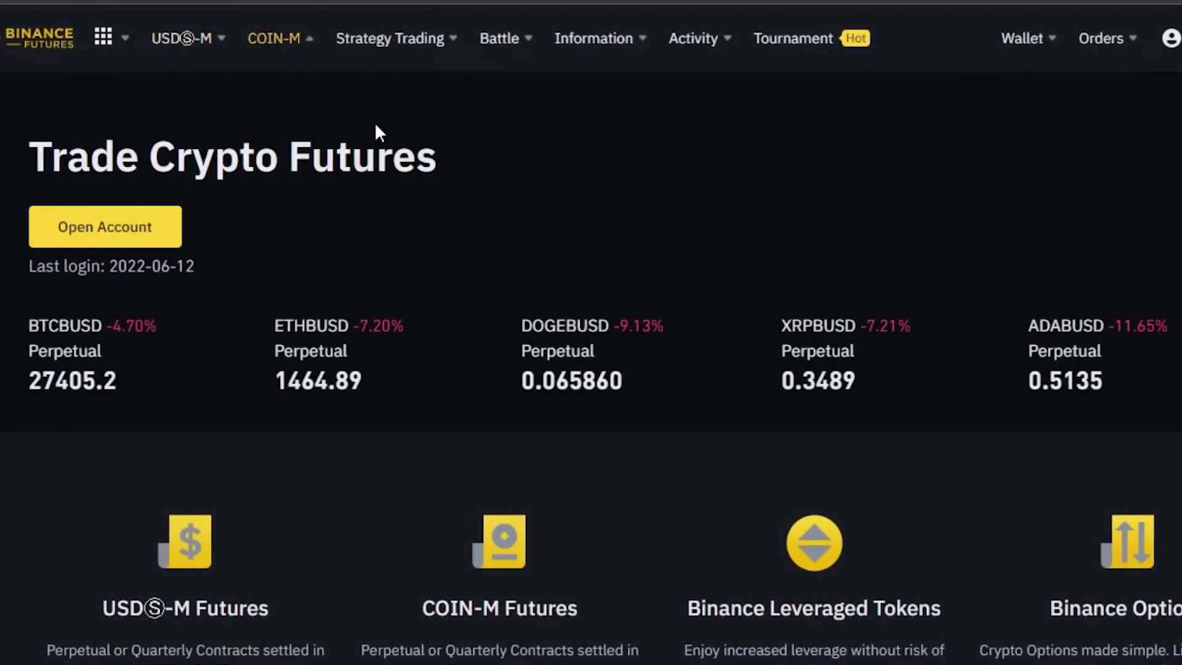
# Step: Scroll the Trade Crypto Futures landing page down and back up, returning to the Balance Details dashboard
pyautogui.scroll(-4, 538, 163)
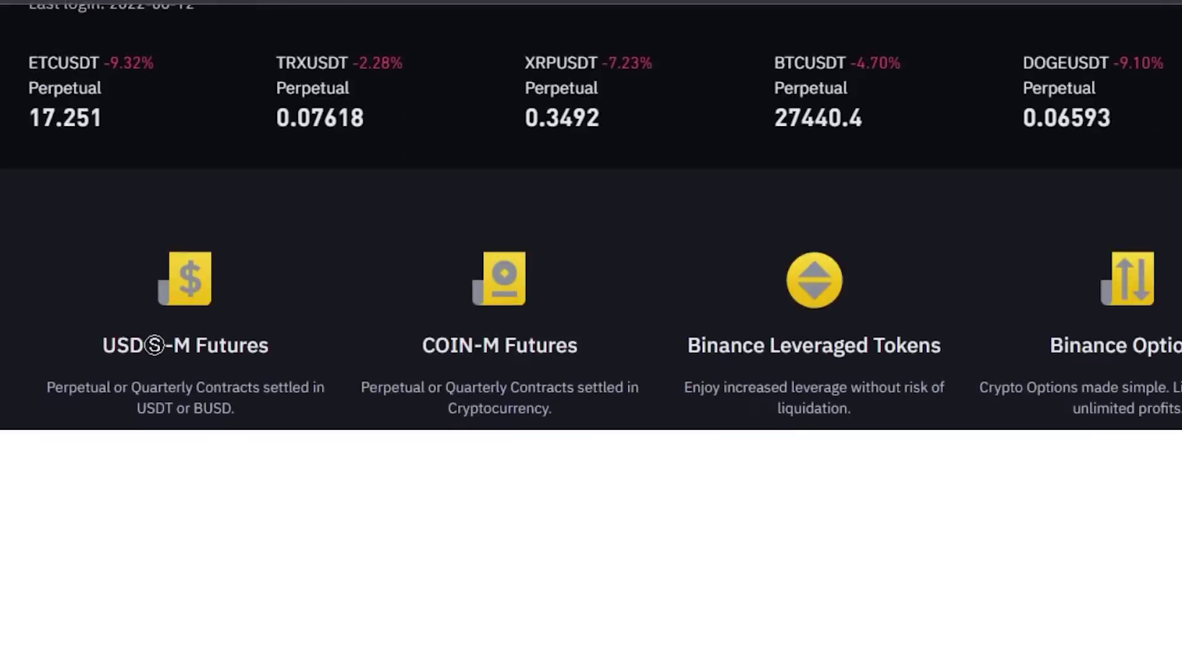
pyautogui.scroll(4, 538, 163)
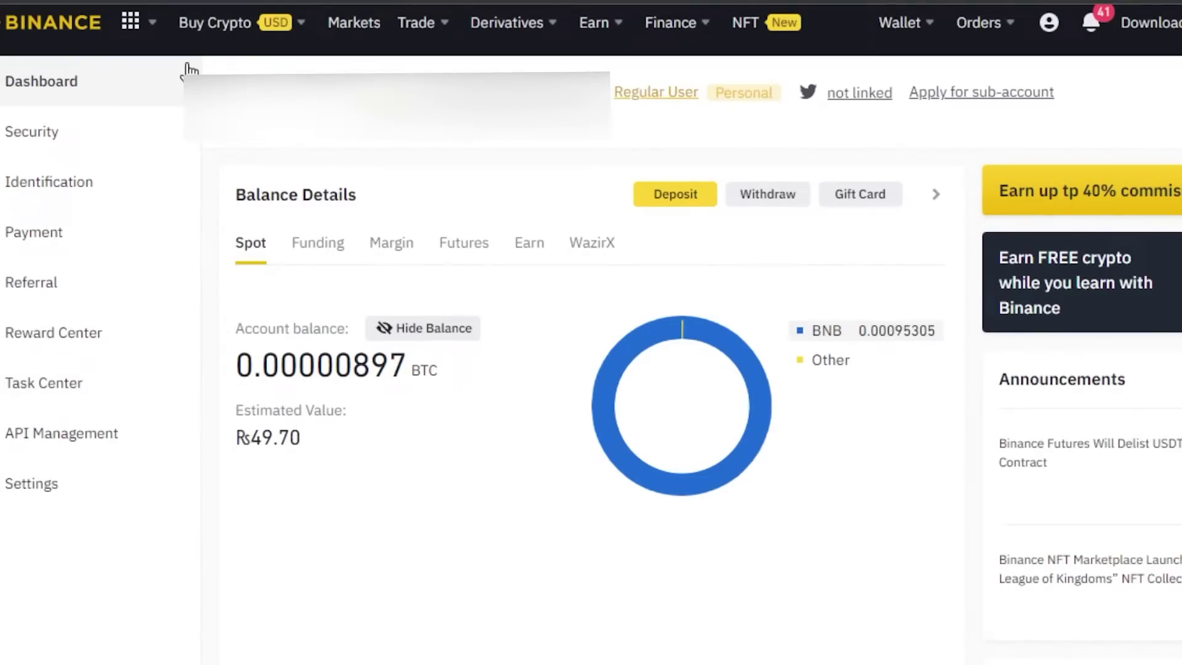
# Step: Load the BTCUSDT Perpetual trading page from Derivatives > USDⓈ-M Futures
pyautogui.moveTo(273, 41)
pyautogui.moveTo(493, 35)
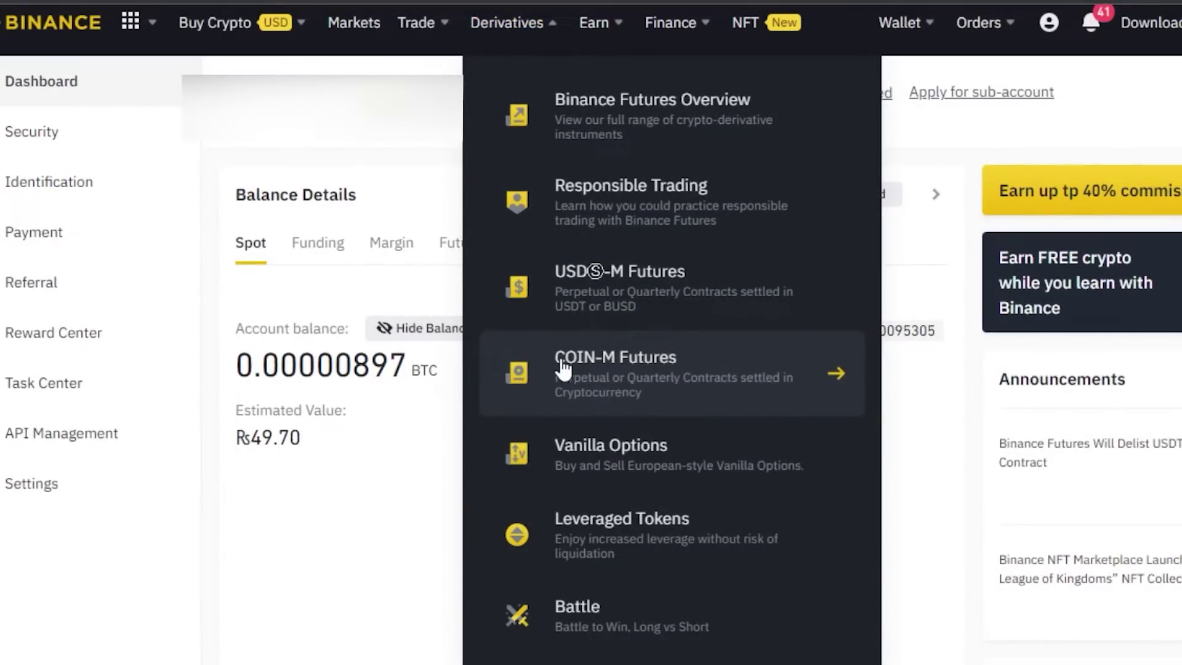
pyautogui.click(591, 316)
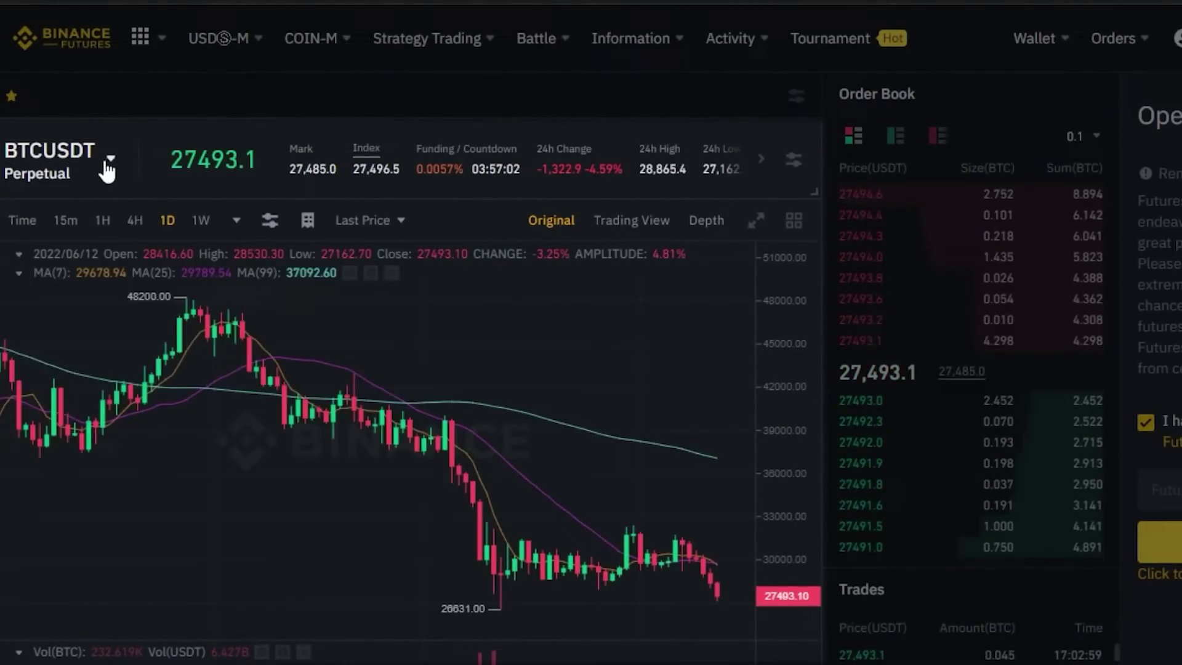
# Step: Change the symbol from BTCUSDT to ETHUSDT Perpetual in the symbol dropdown
pyautogui.moveTo(106, 163)
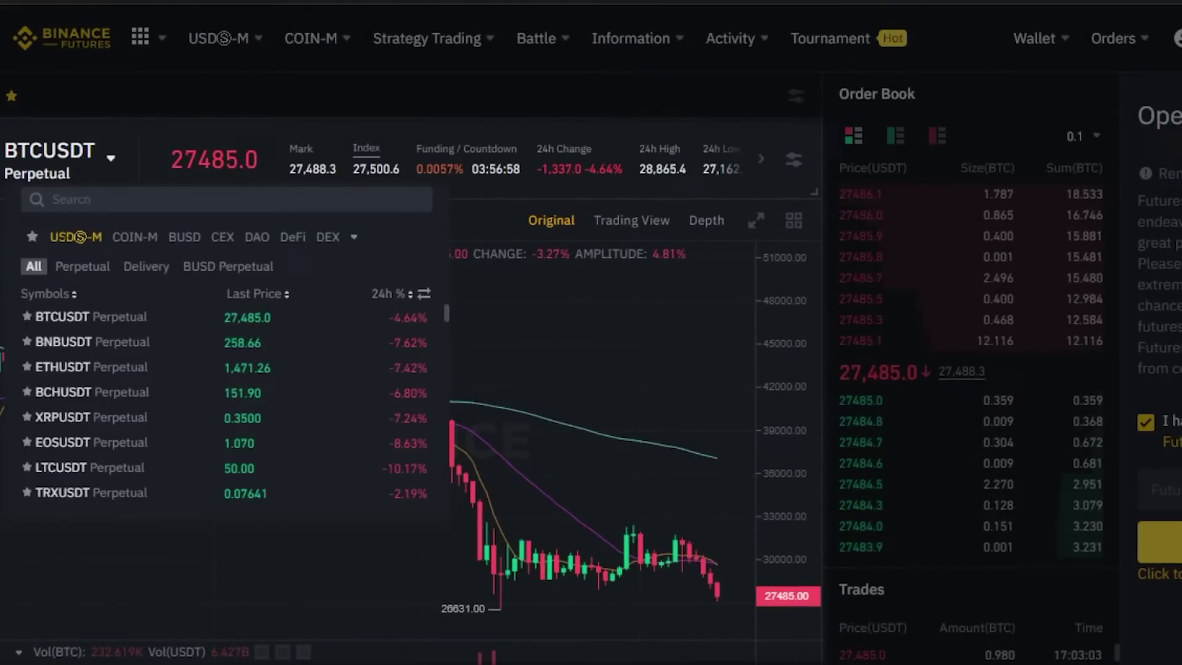
pyautogui.click(72, 368)
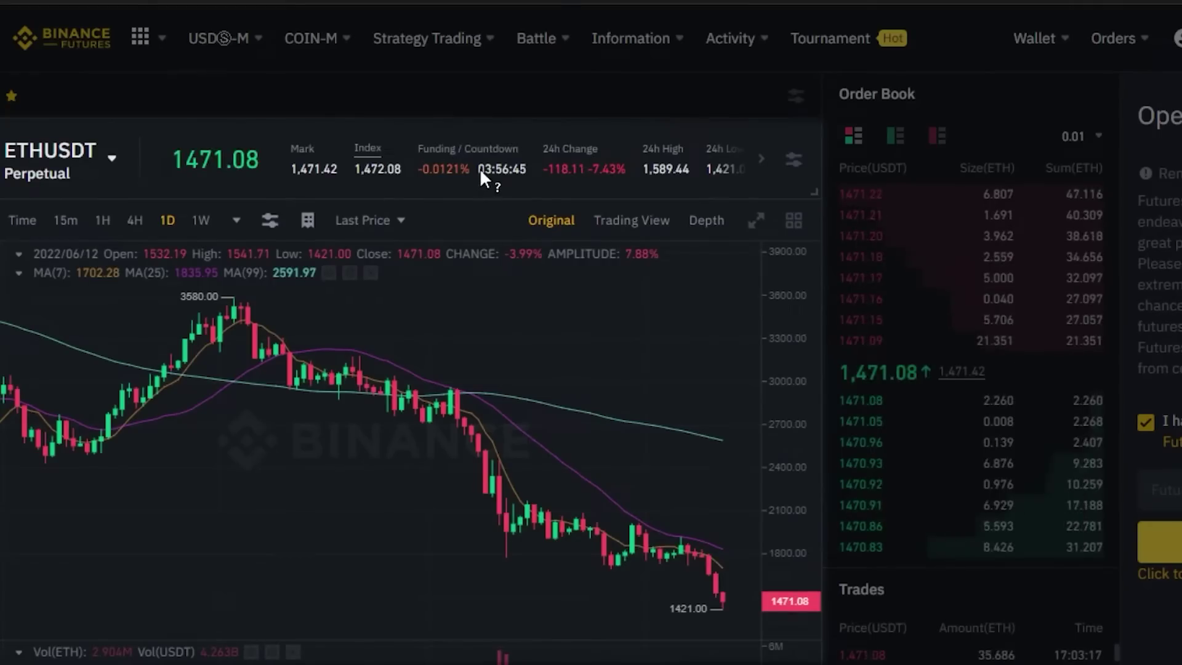
pyautogui.moveTo(481, 173)
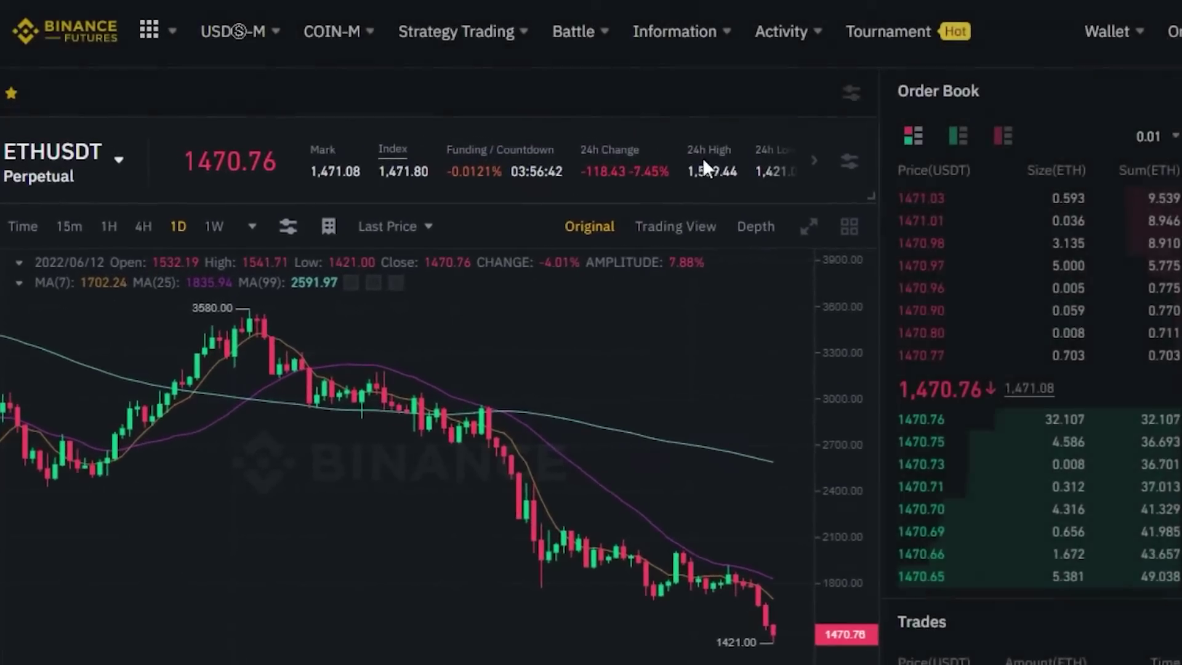
# Step: Page the stats strip to ETHUSDT's 24h Low and Volume in ETH and USDT, then check the symbol list
pyautogui.click(814, 162)
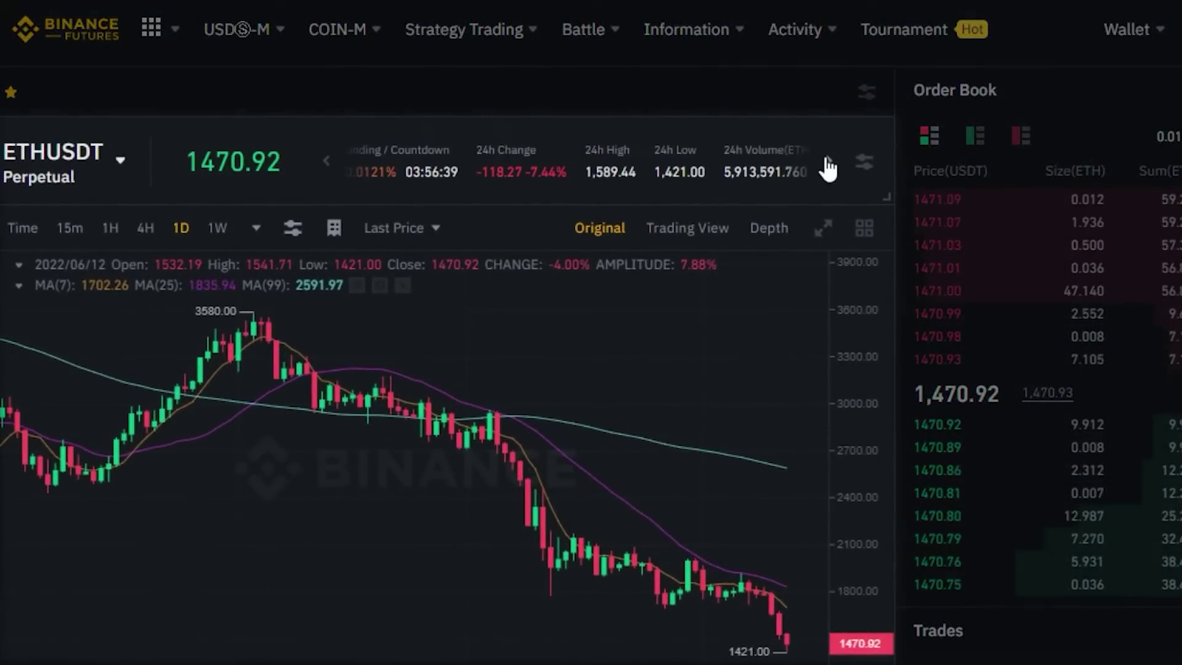
pyautogui.click(826, 162)
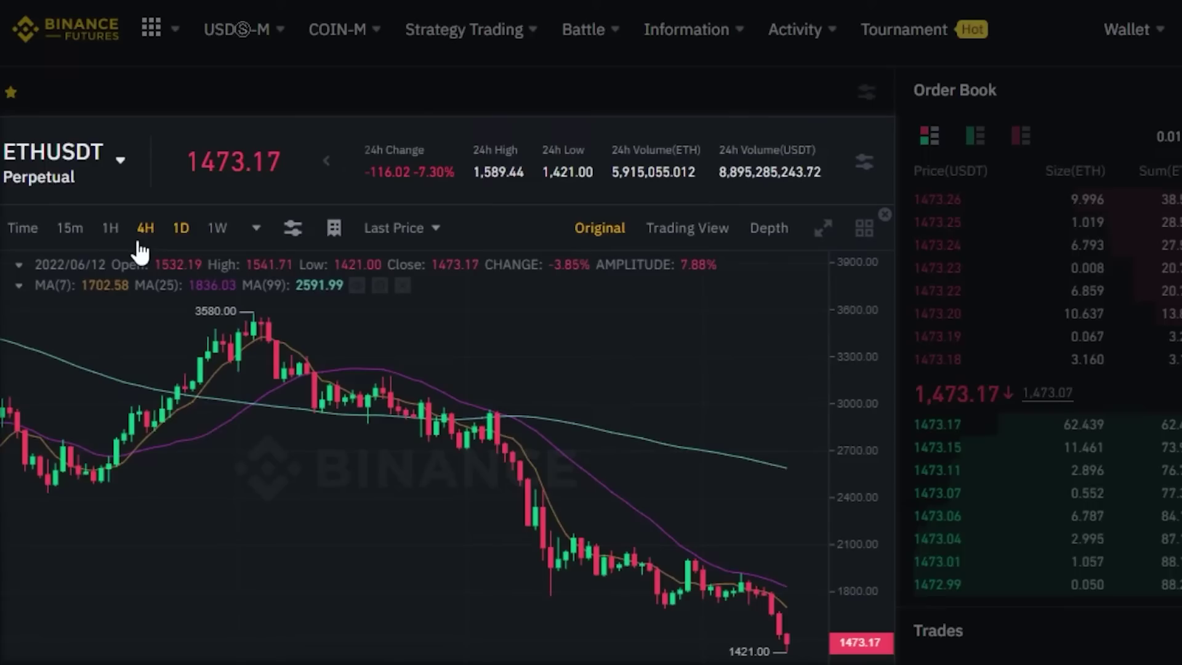
pyautogui.click(121, 161)
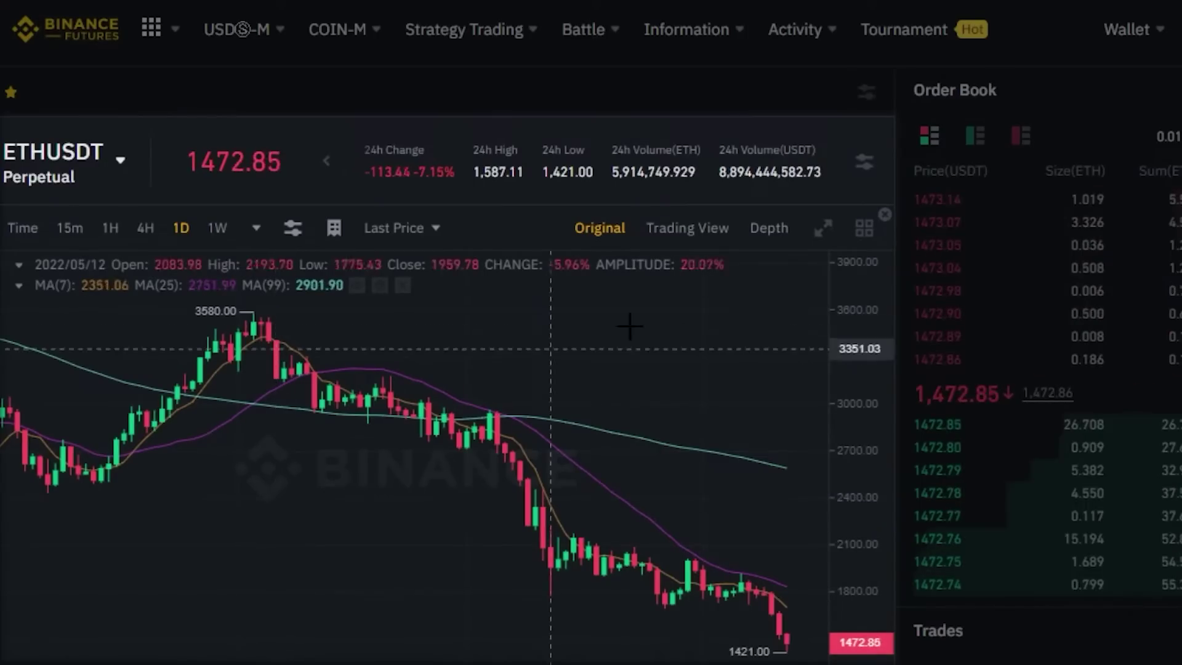
# Step: Display the ETHUSDT chart in Trading View style, glancing down at the Positions panel and back
pyautogui.click(710, 245)
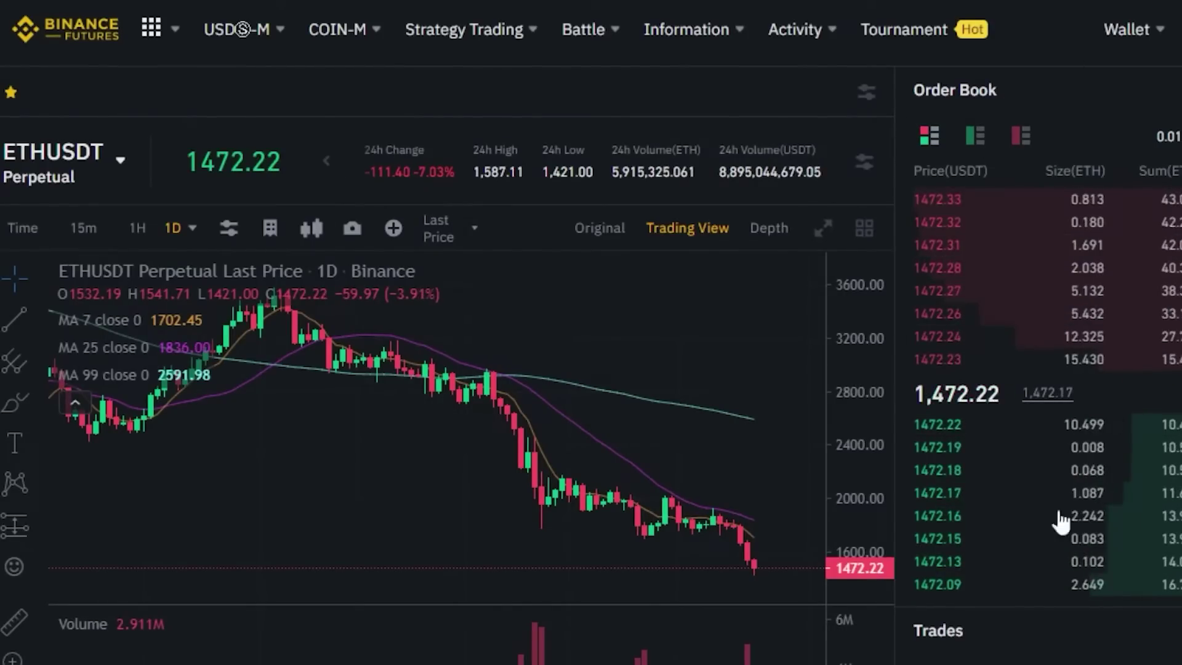
pyautogui.scroll(-10, 1015, 578)
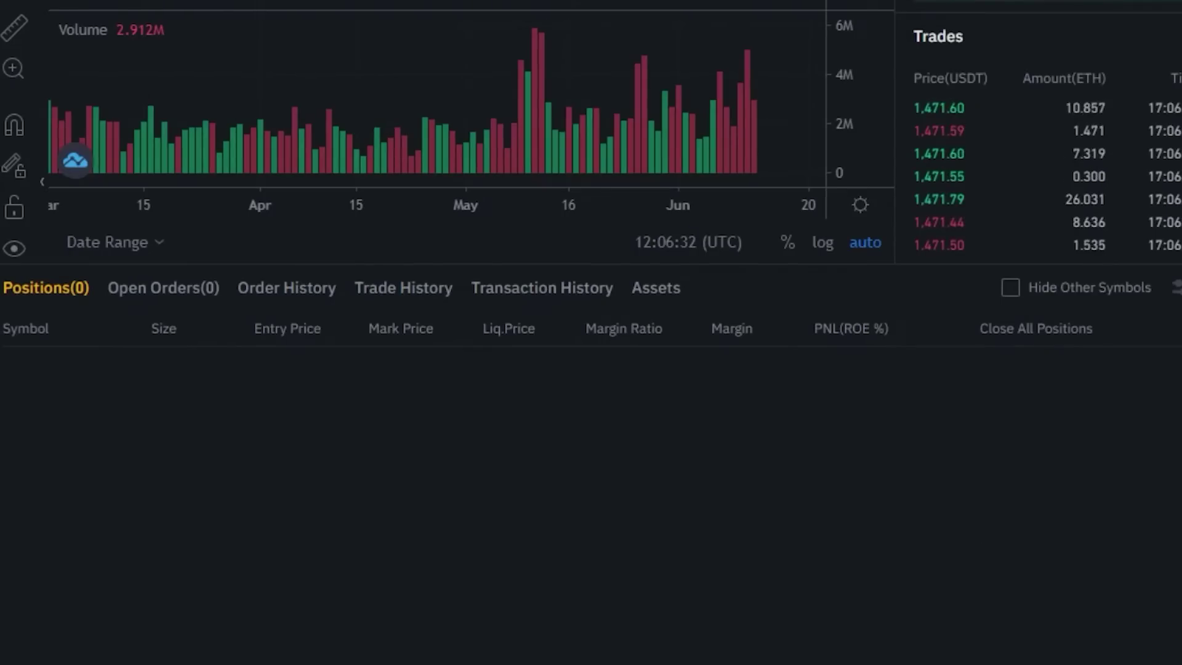
pyautogui.scroll(10, 431, 307)
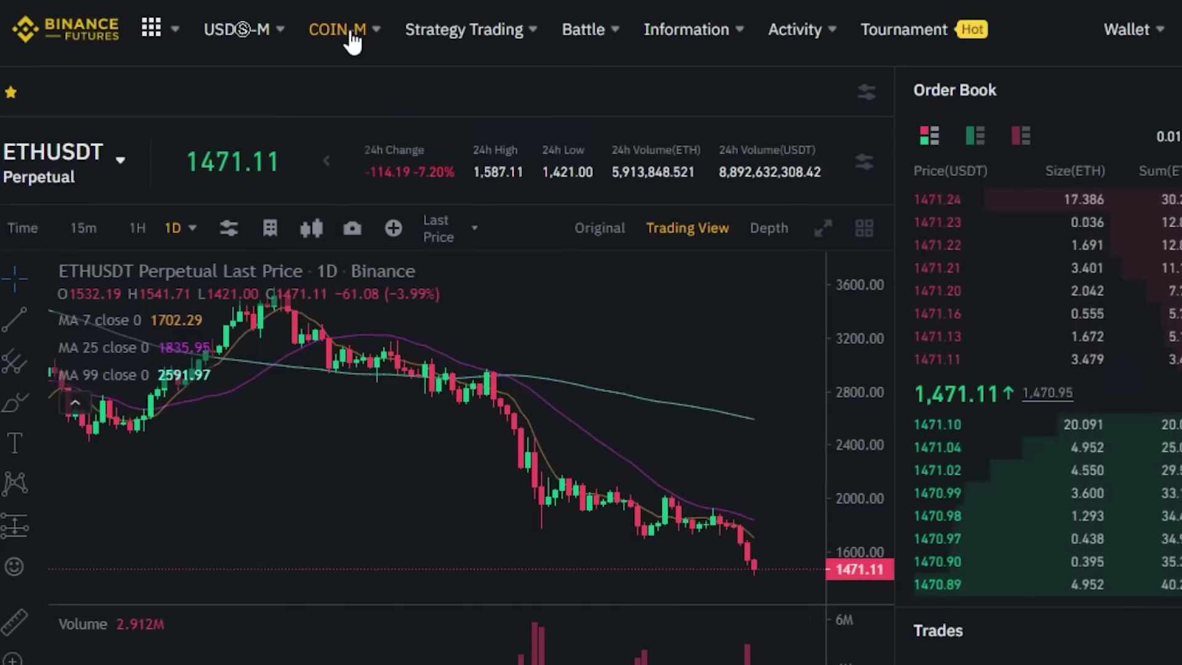
# Step: Open the COIN-M BTCUSD Perpetual market and point at its symbol dropdown
pyautogui.moveTo(351, 37)
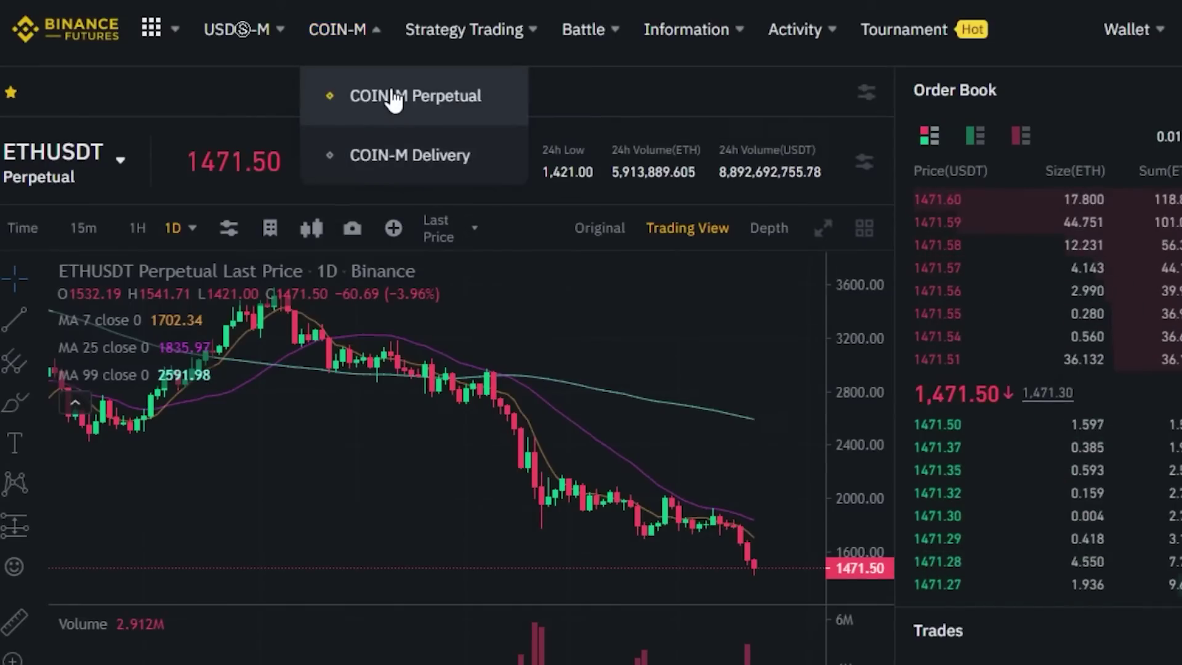
pyautogui.click(393, 97)
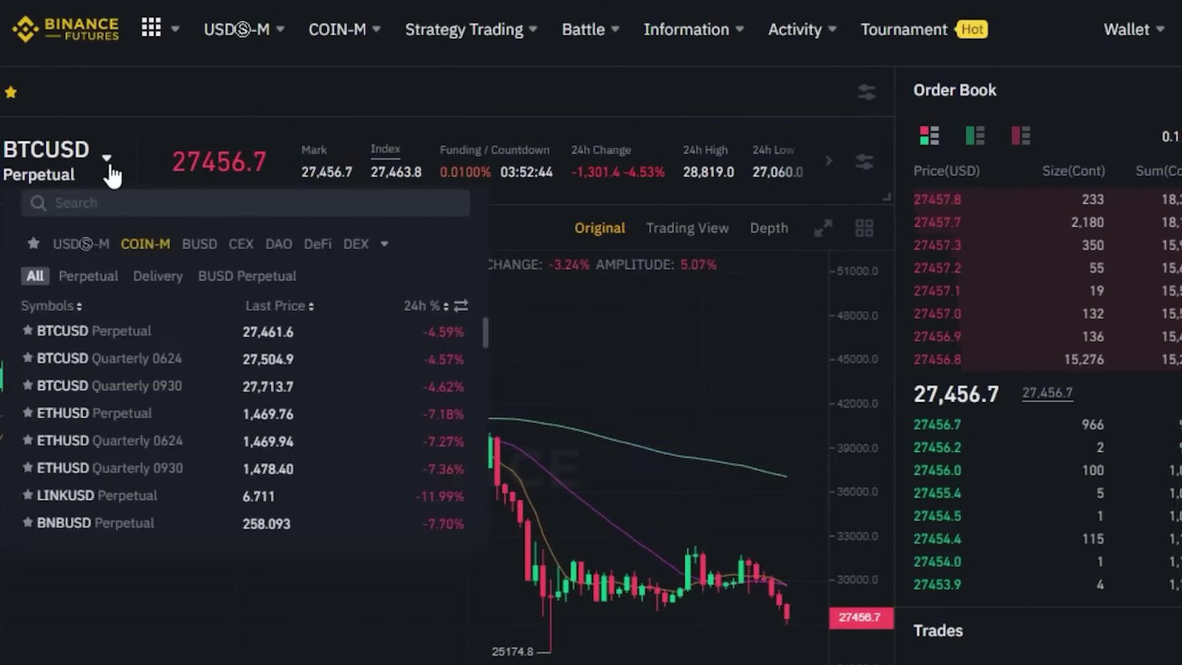
pyautogui.moveTo(109, 162)
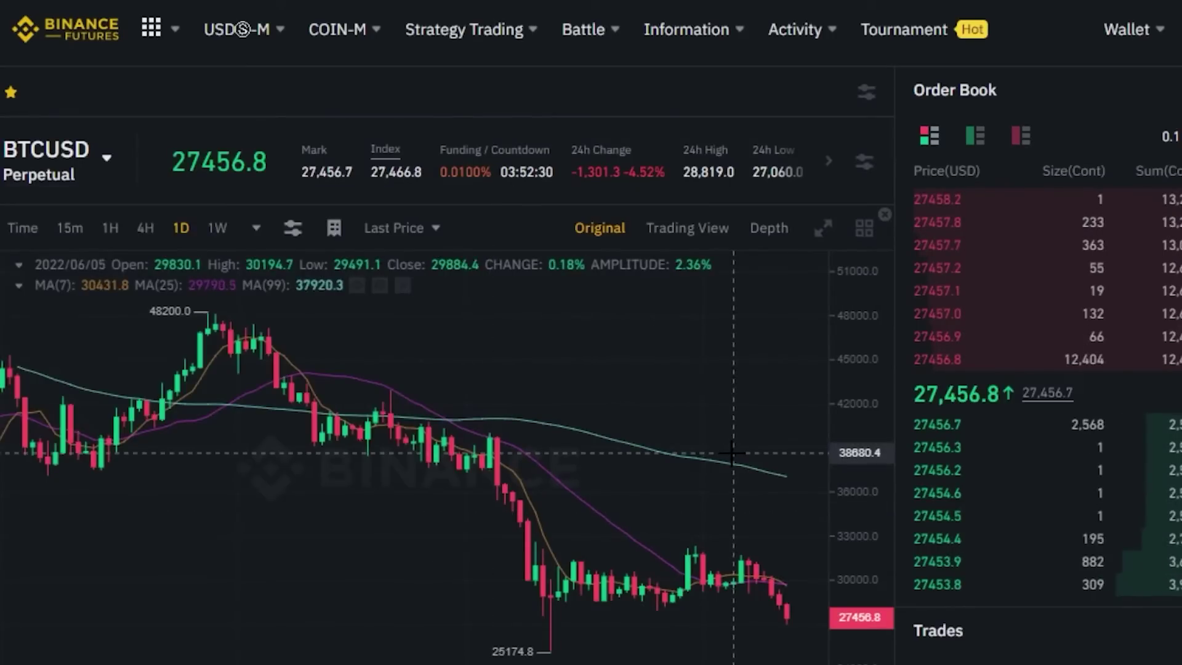
# Step: View the BTCUSD Depth chart briefly, then go back to Trading View daily candles
pyautogui.click(681, 234)
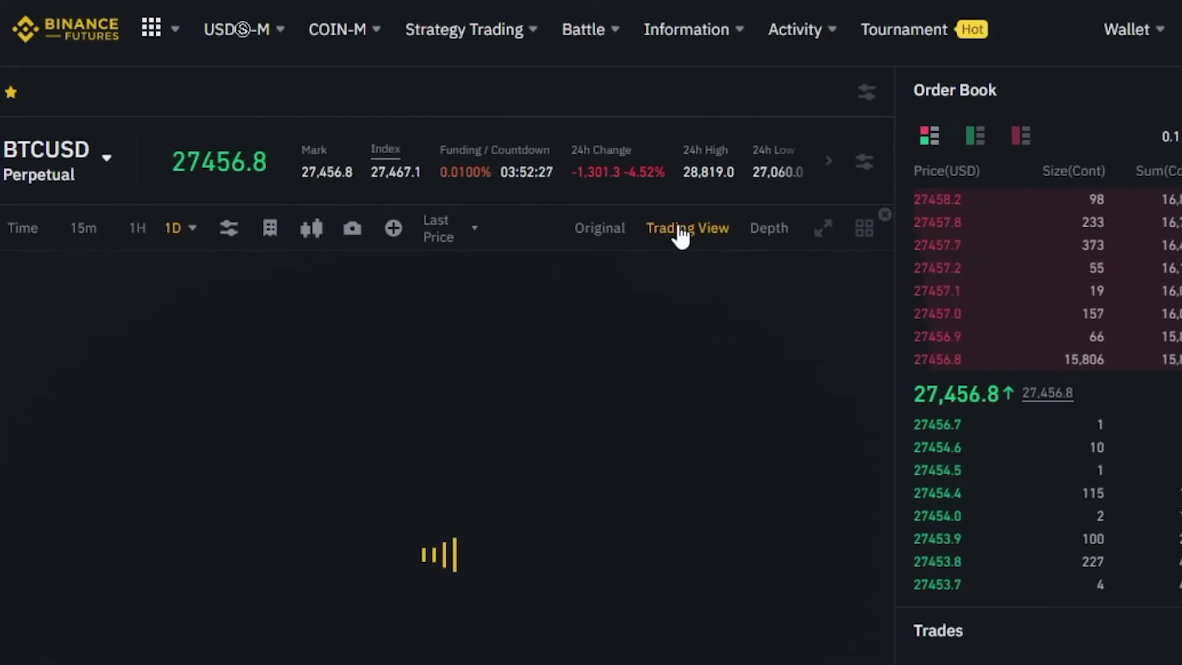
pyautogui.click(785, 234)
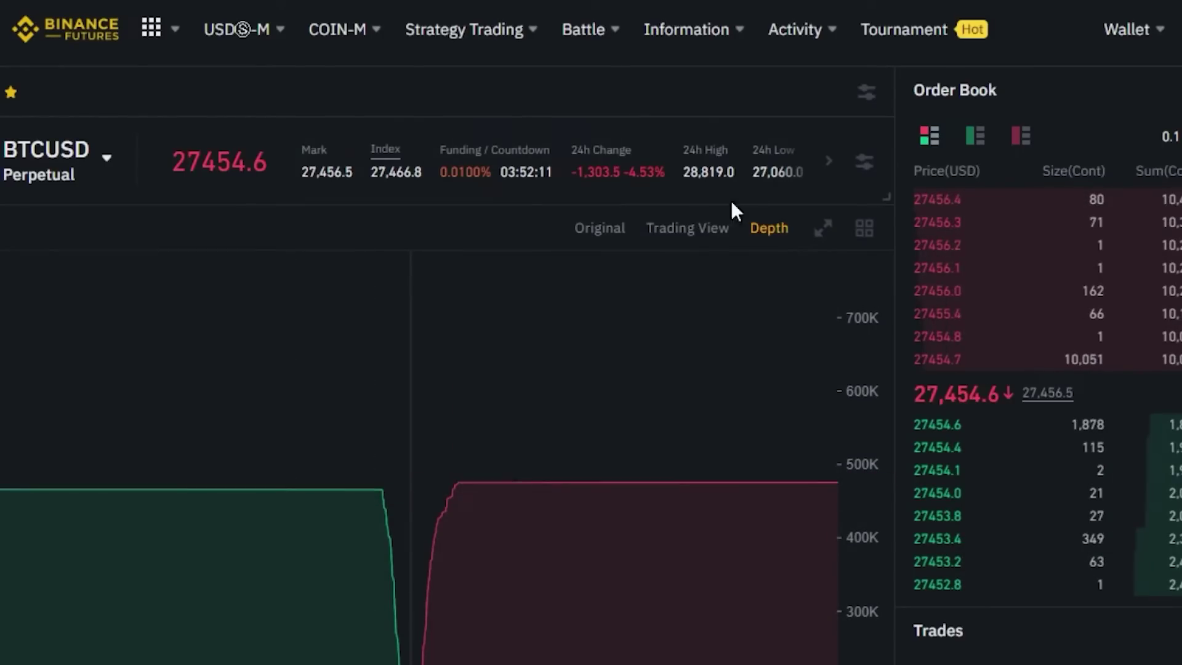
pyautogui.click(694, 234)
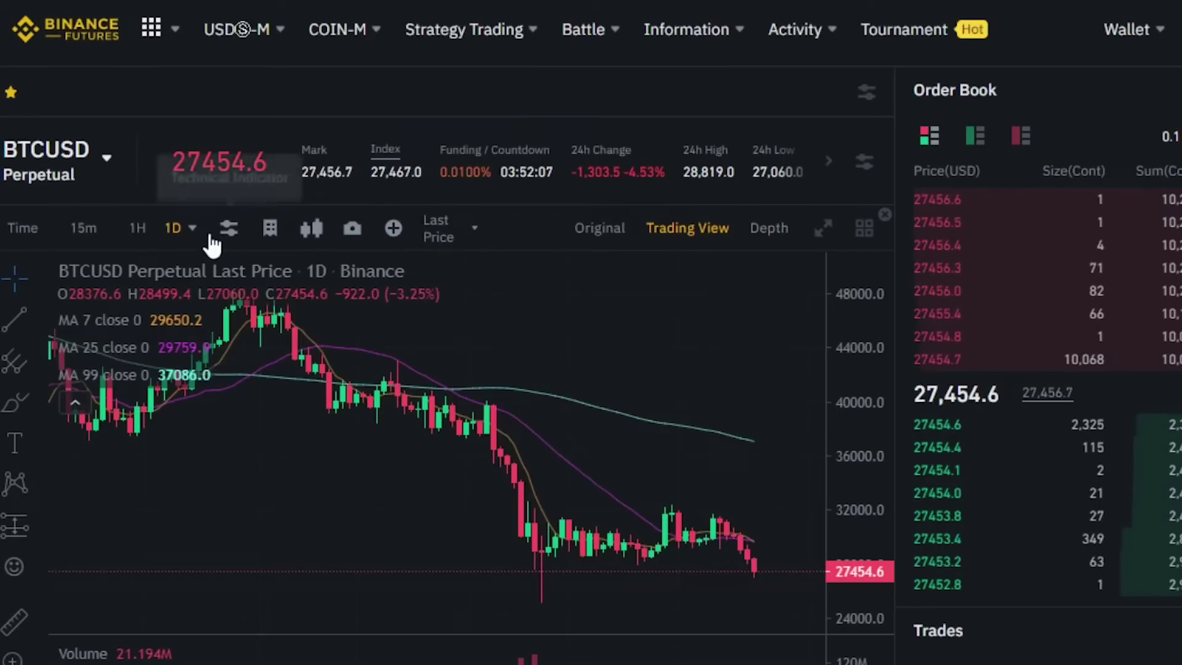
# Step: Try the Display Settings, chart-style and Last Price menus, then bring up the Compare dialog
pyautogui.click(275, 229)
pyautogui.click(313, 229)
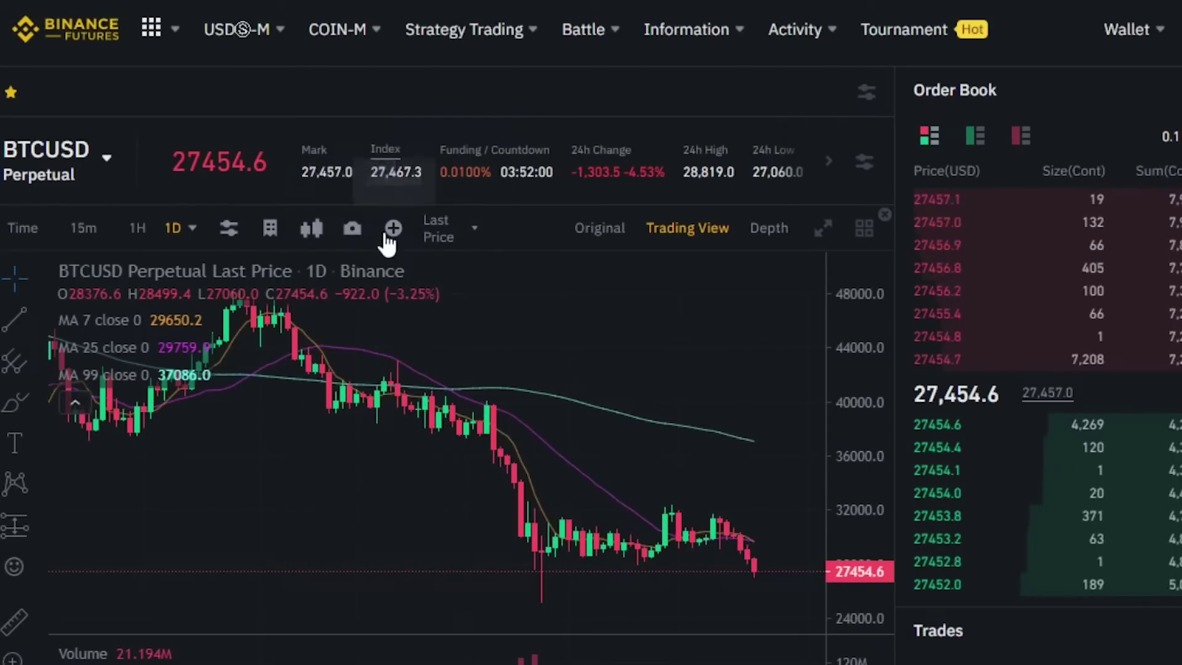
pyautogui.click(433, 246)
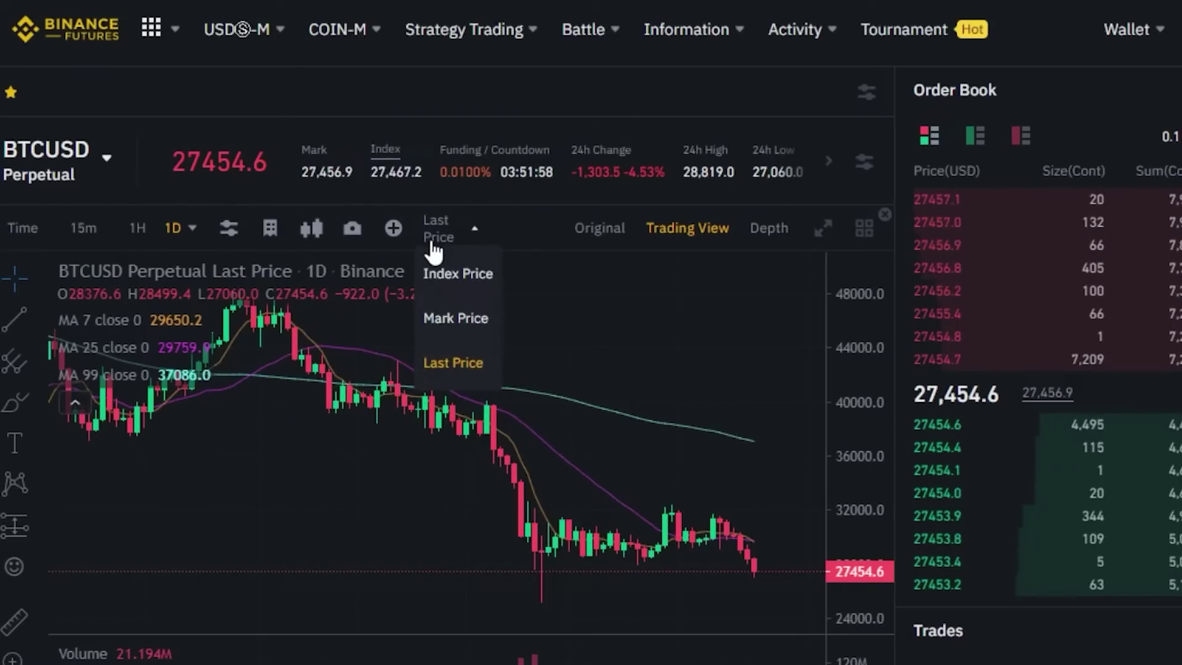
pyautogui.click(394, 229)
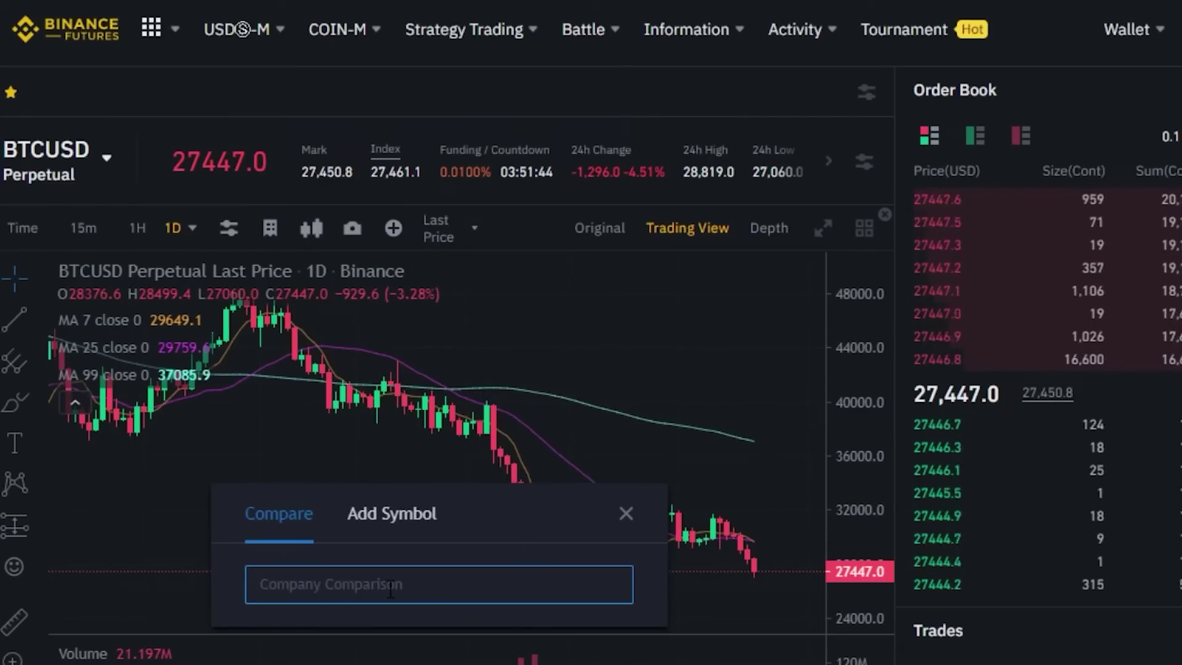
# Step: Dismiss the Compare / Add Symbol dialog without entering any comparison symbol
pyautogui.click(390, 590)
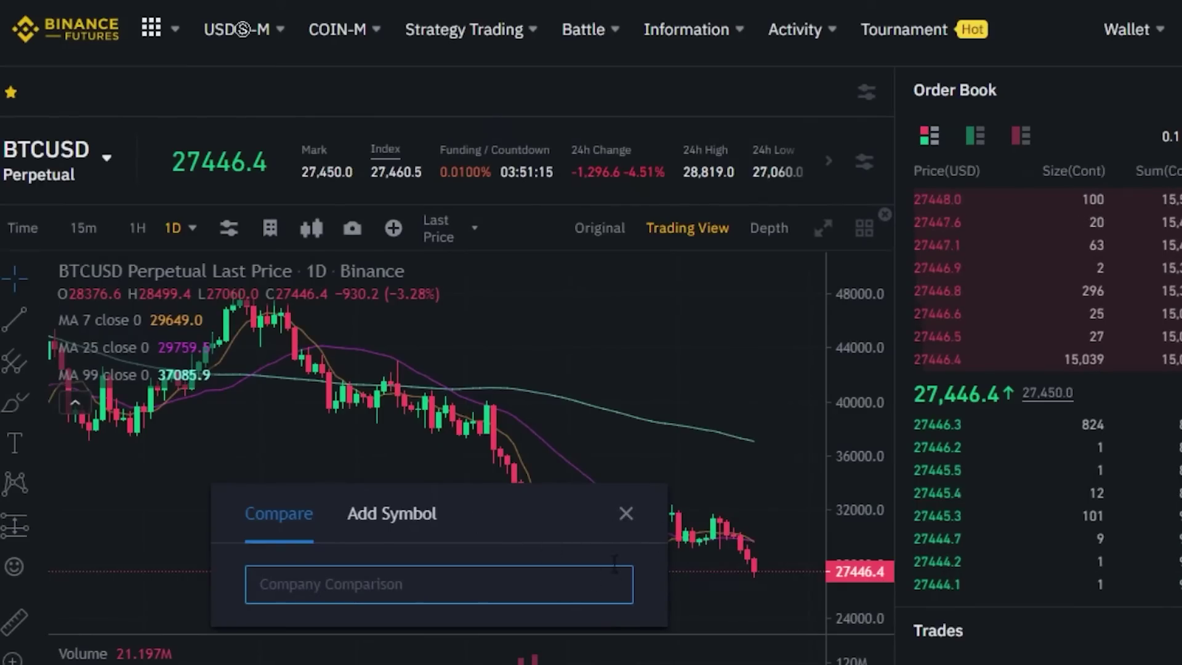
pyautogui.click(627, 514)
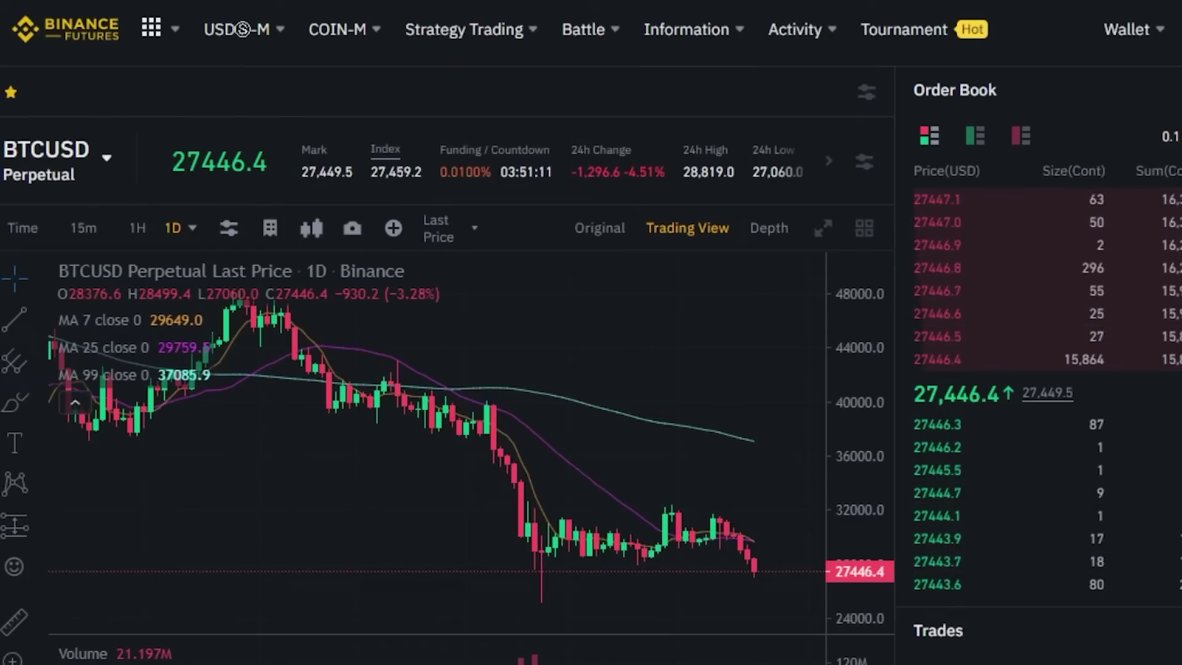
# Step: Check the empty Positions tab below the BTCUSD chart, then return to the account dashboard
pyautogui.scroll(-5, 1161, 496)
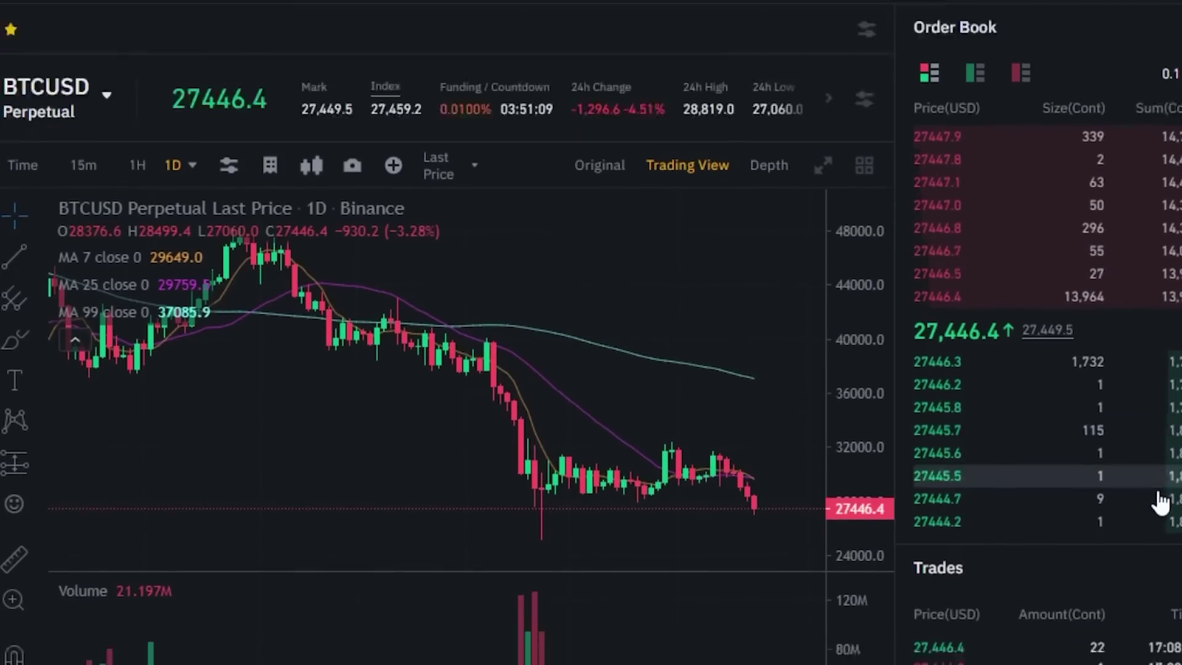
pyautogui.scroll(-4, 1161, 502)
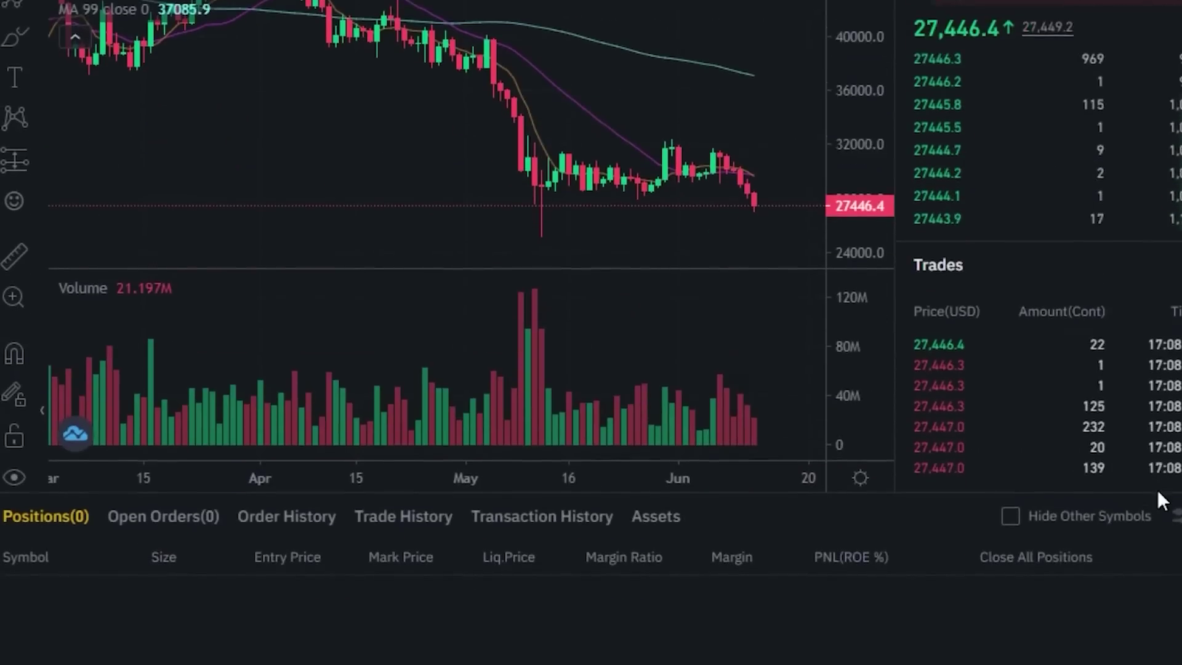
pyautogui.scroll(-3, 1160, 500)
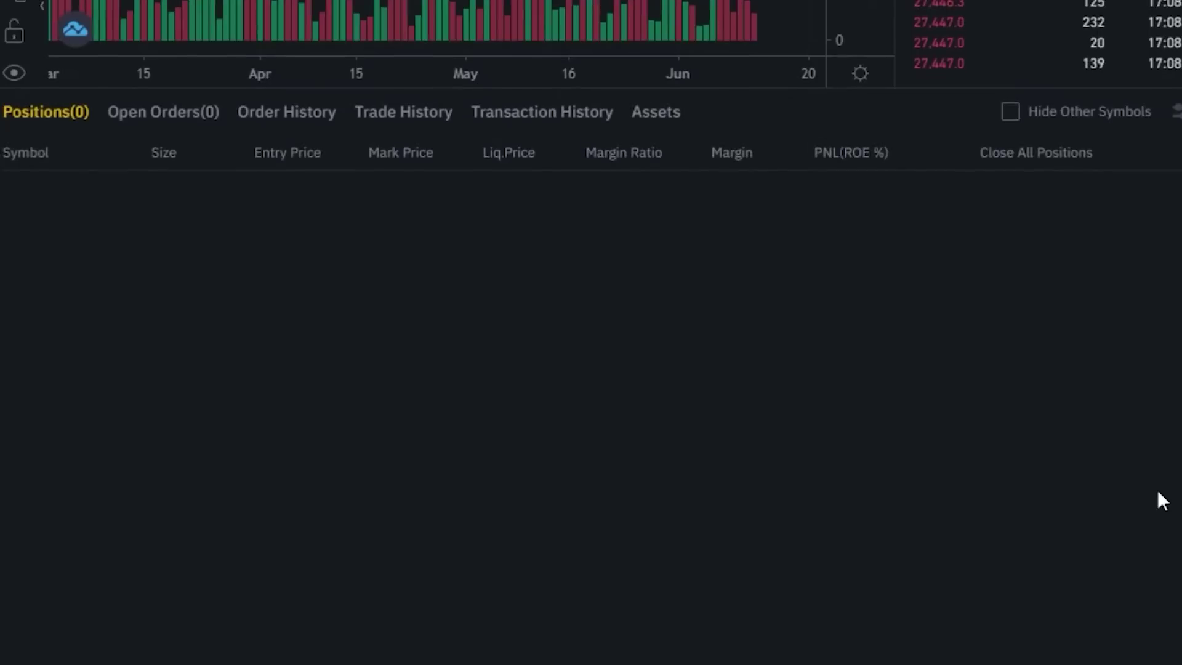
pyautogui.scroll(12, 1159, 492)
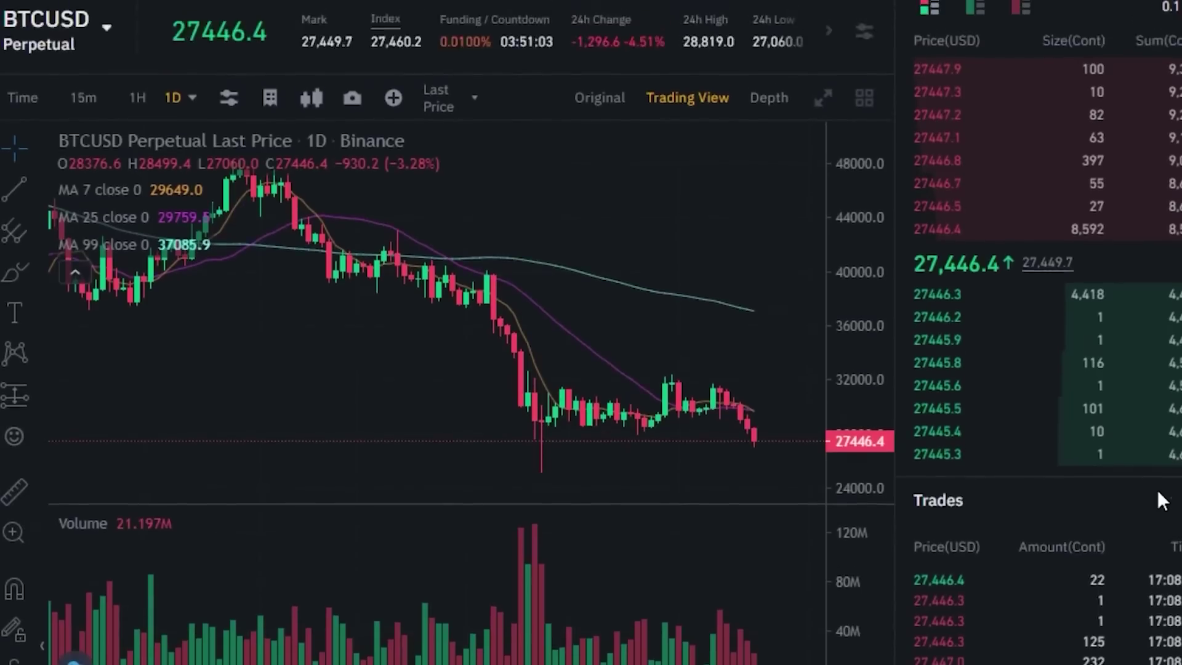
pyautogui.scroll(2, 1158, 490)
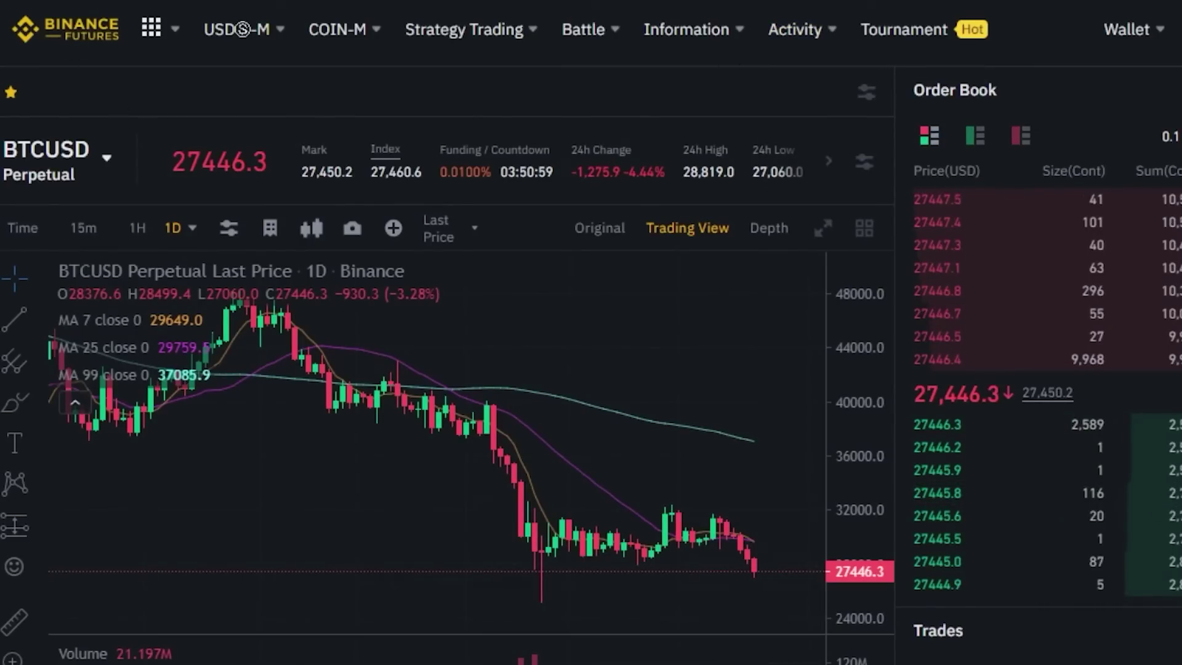
pyautogui.press('F5')
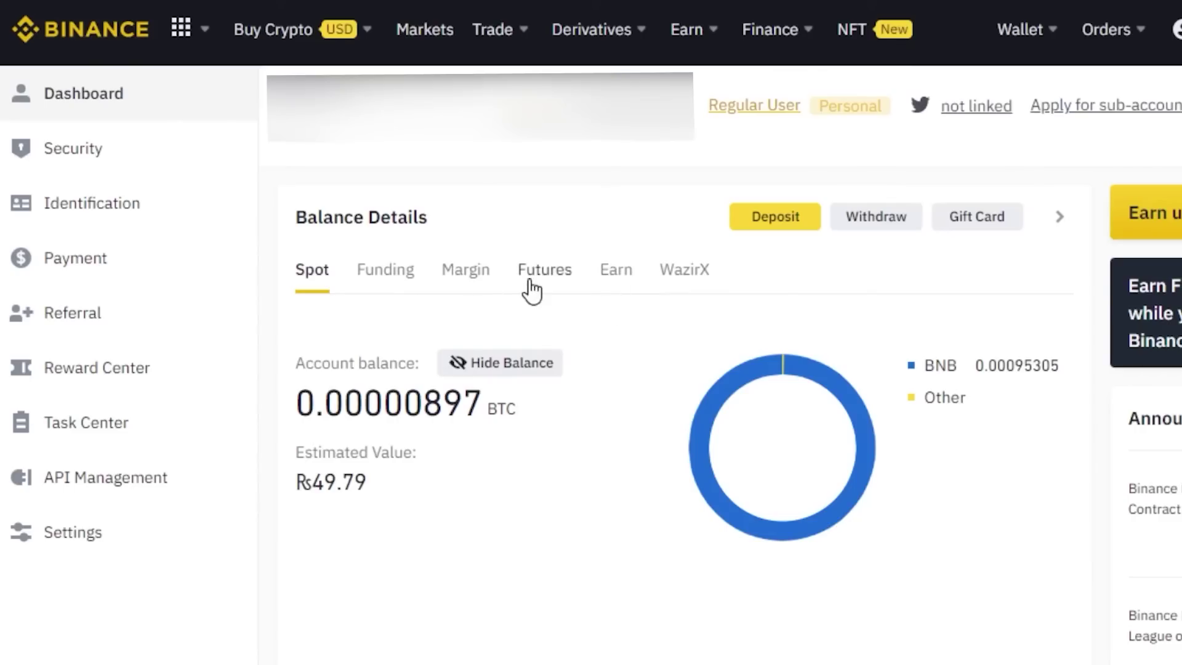
# Step: Show the Futures balance under Balance Details and scroll through its Open Futures Account section
pyautogui.click(531, 289)
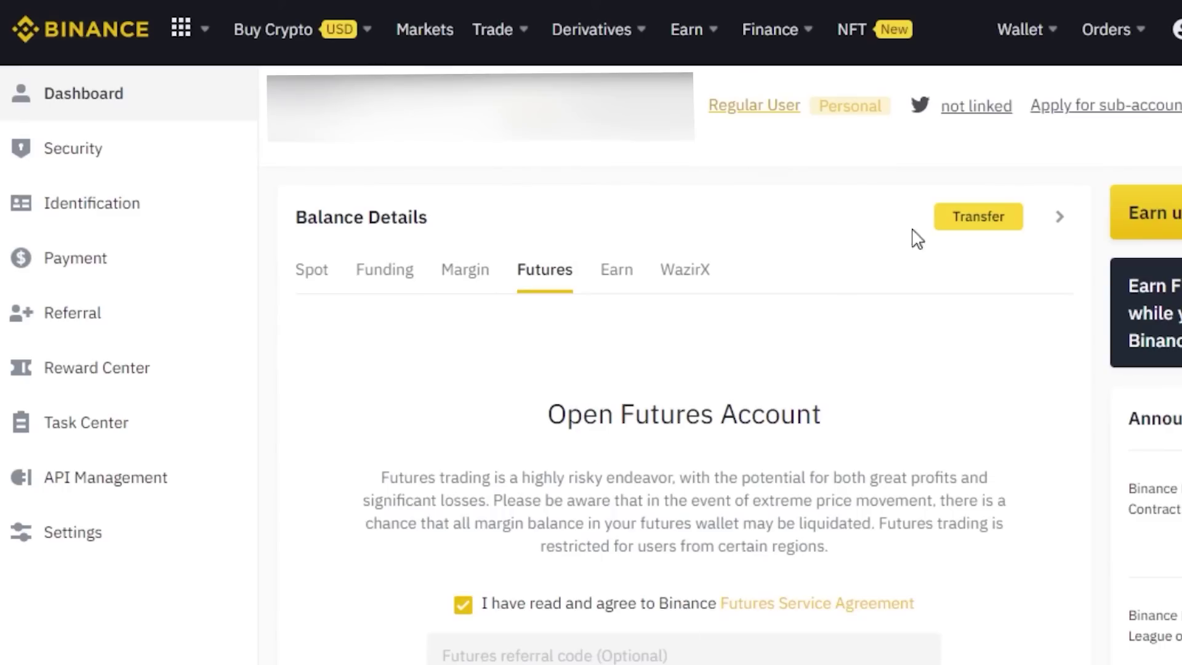
pyautogui.scroll(-15, 591, 333)
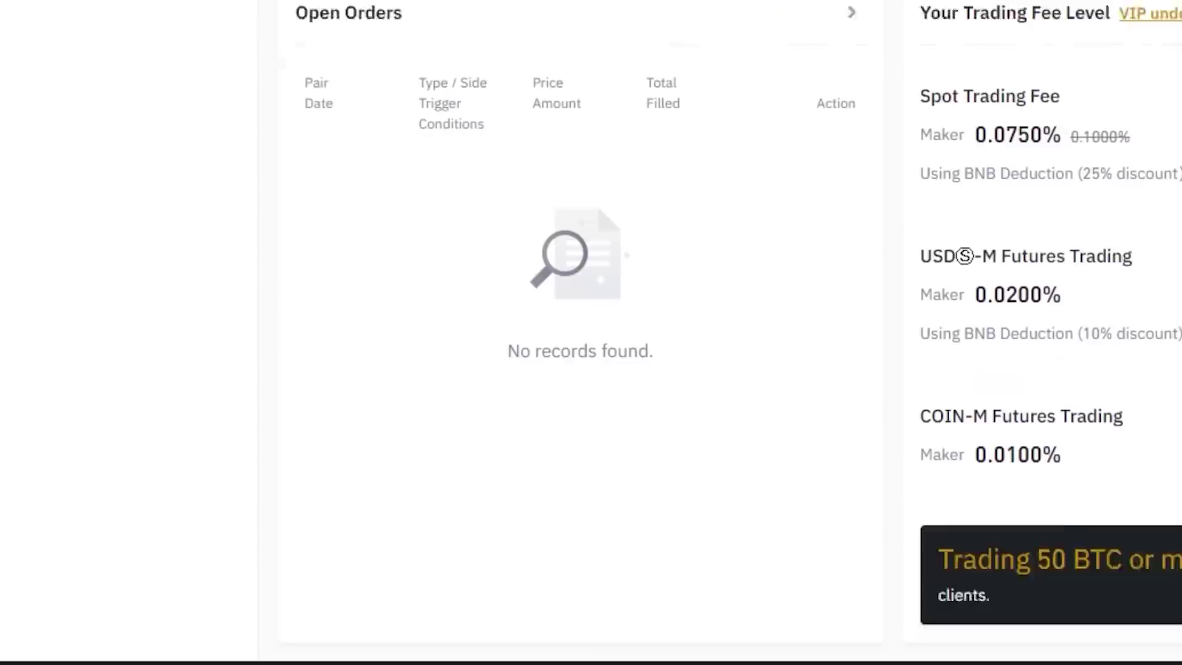
pyautogui.scroll(-3, 591, 333)
pyautogui.scroll(15, 591, 333)
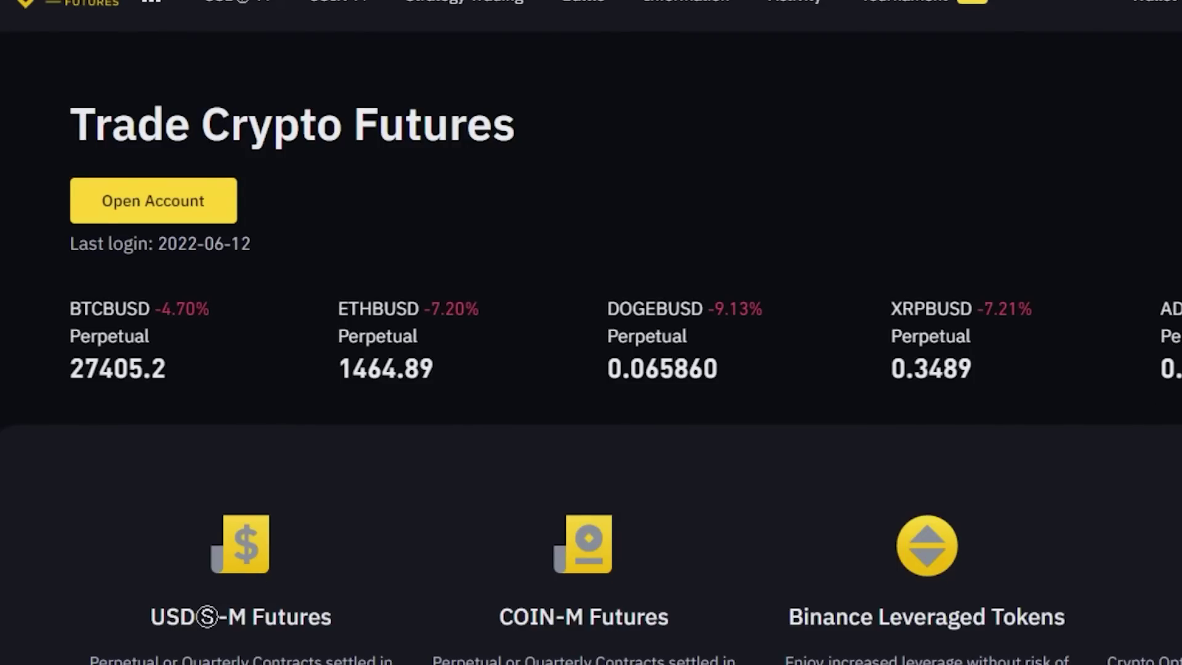
# Step: Scroll through the dashboard's Futures balance and Open Futures Account section again
pyautogui.scroll(1, 968, 66)
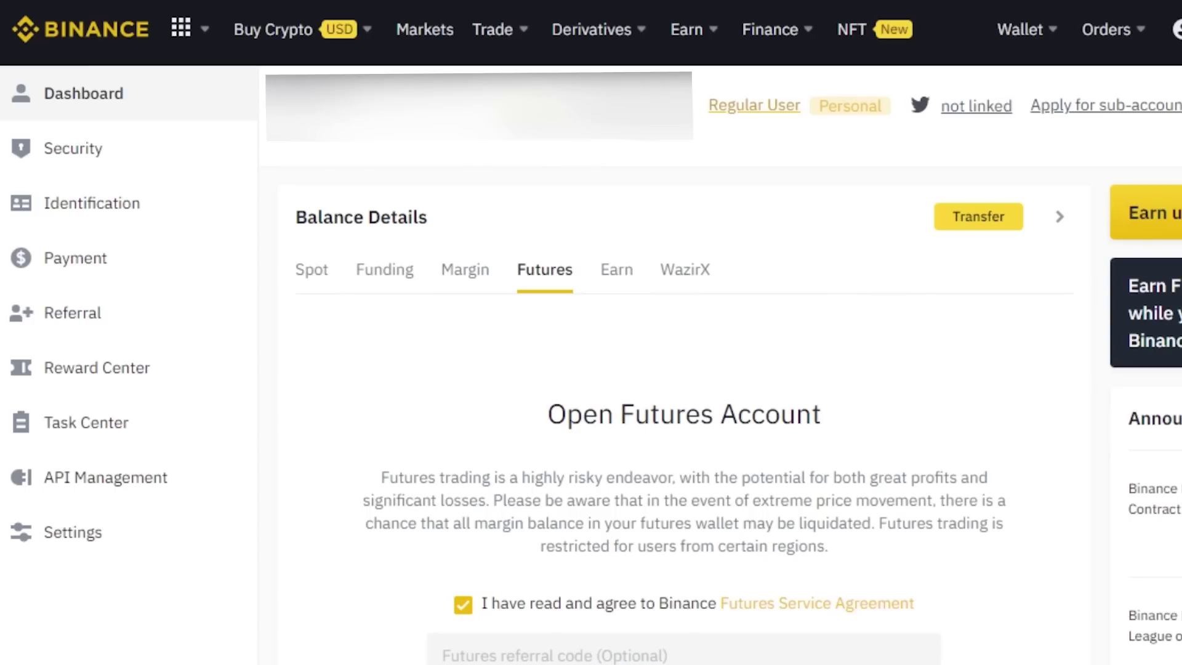
pyautogui.scroll(-15, 616, 333)
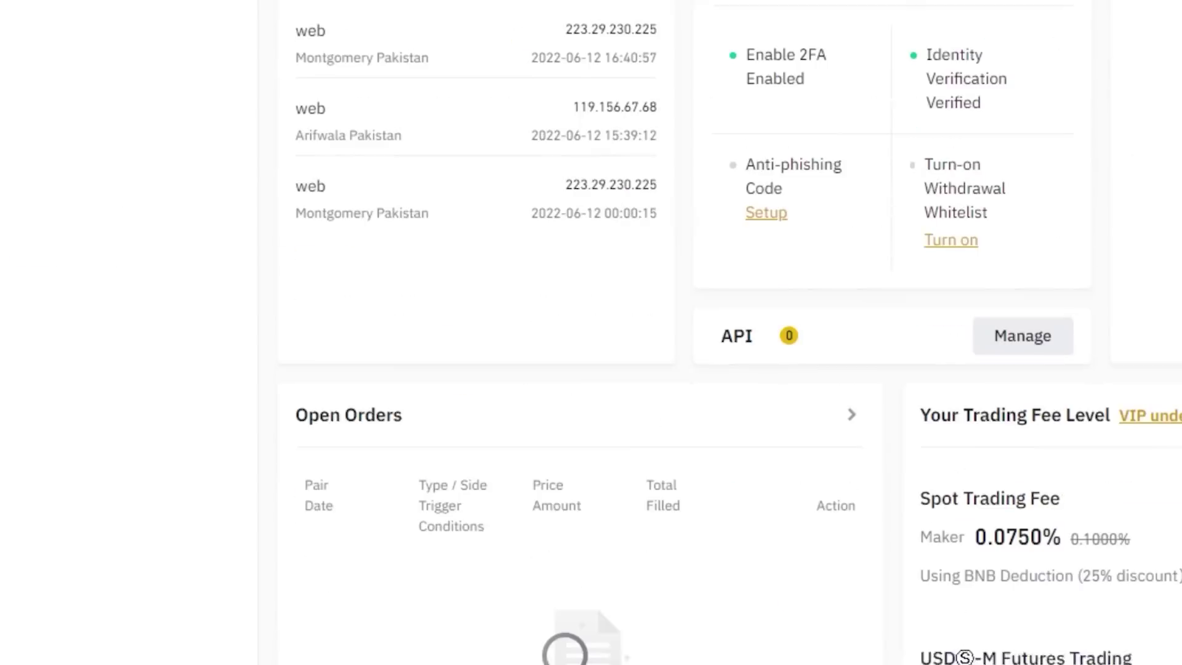
pyautogui.scroll(15, 591, 332)
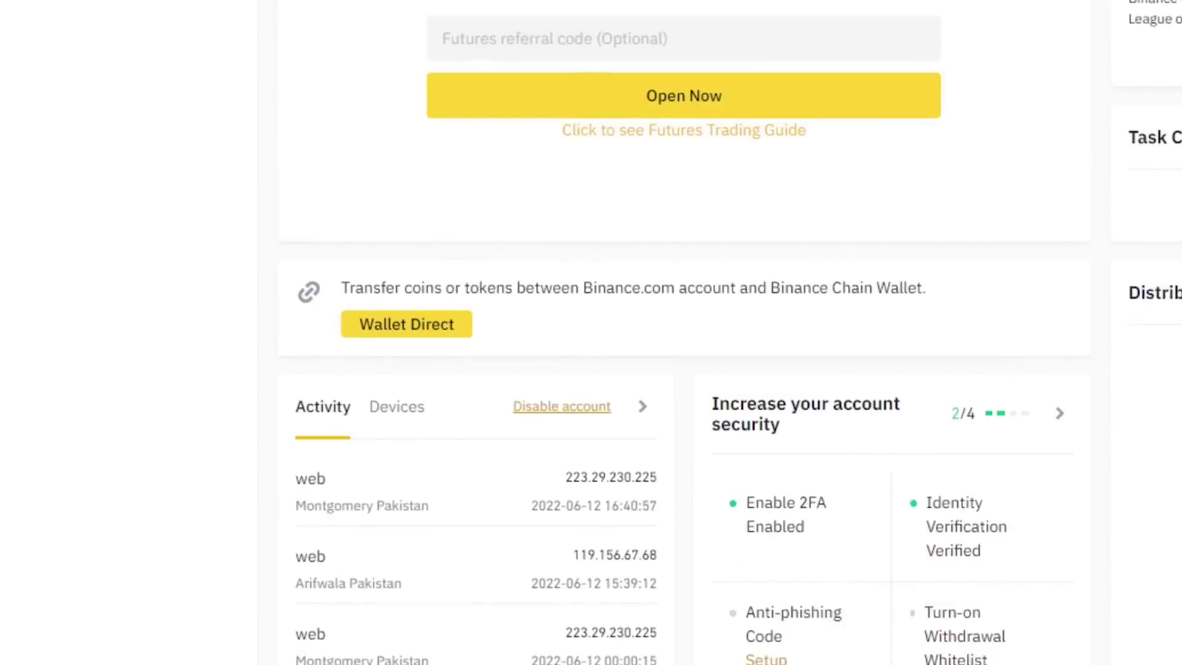